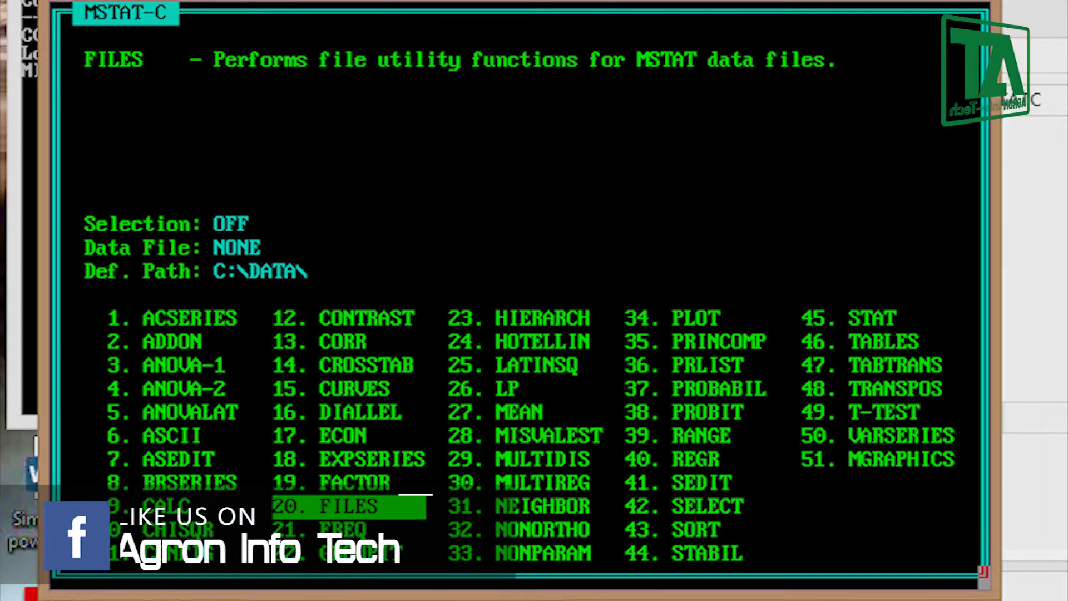
Make a new data file named GENERAL titled 'seed priming trial' in the FILES module
key("Return")
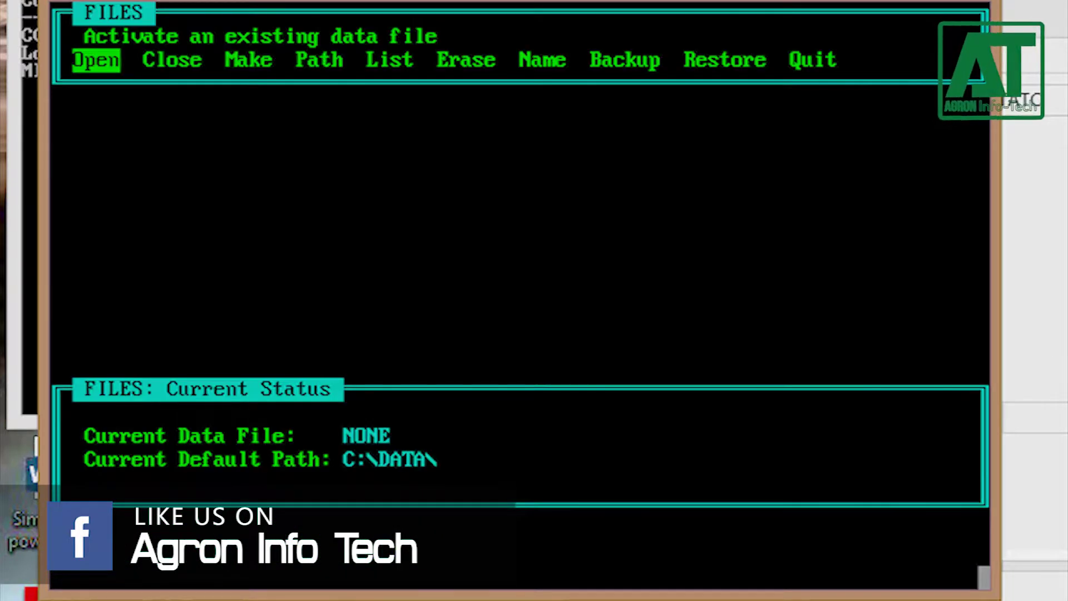
key("Right")
key("Right")
key("Return")
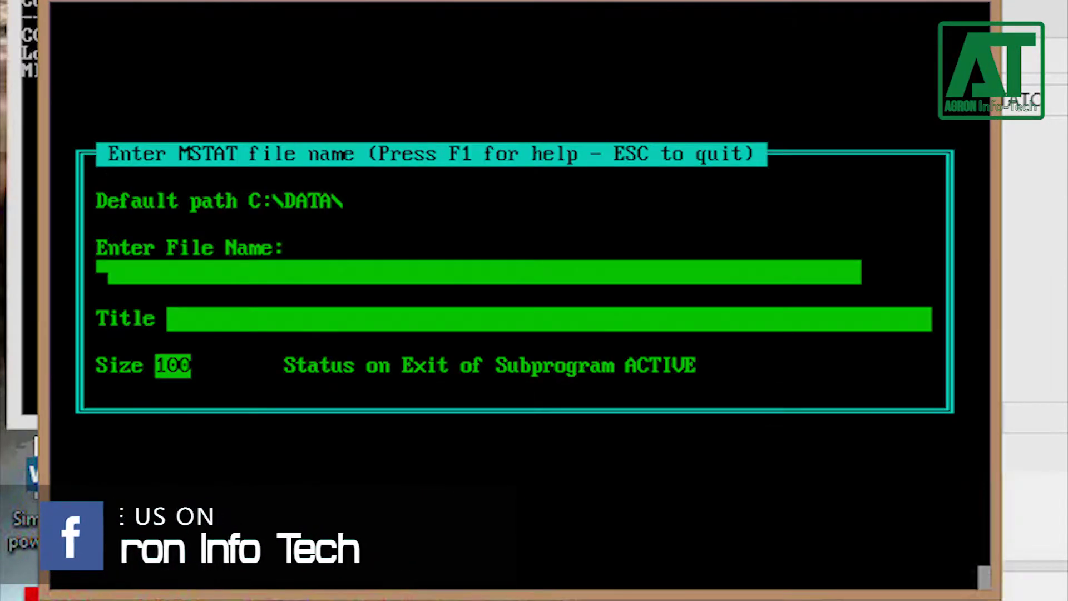
type("GENERAL")
key("Tab")
type("seed priming trial")
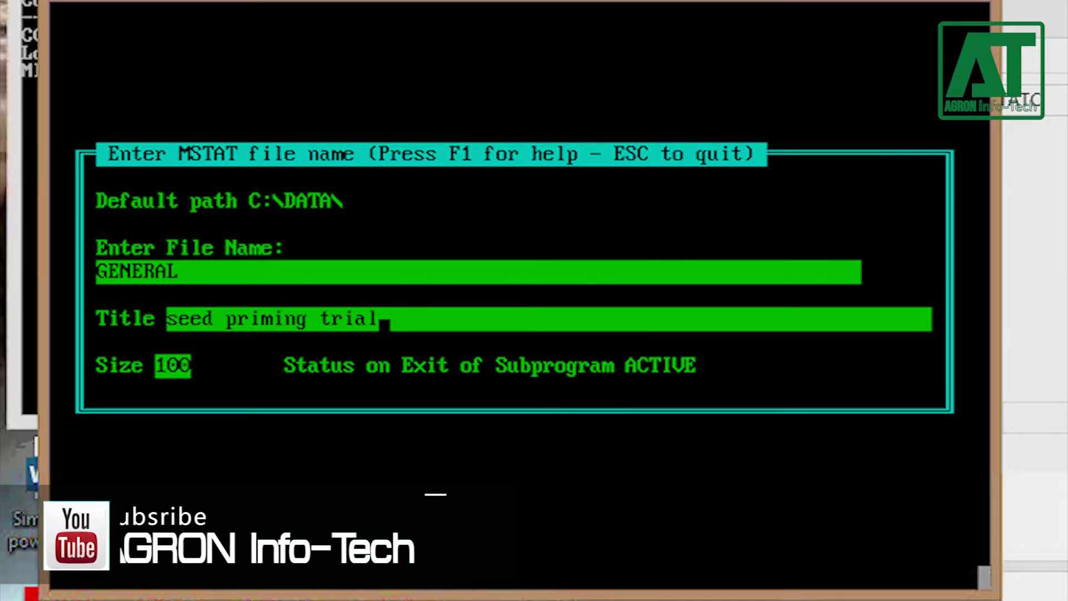
key("Return")
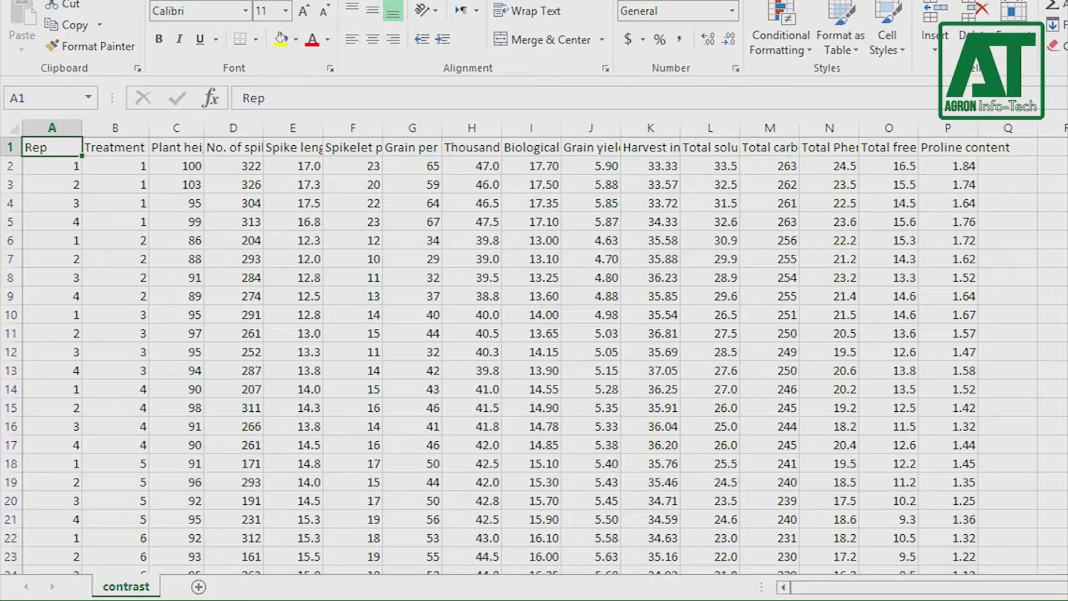
Copy the Plant height through Proline content columns with all their data rows
left_click_drag(51, 148, 949, 147)
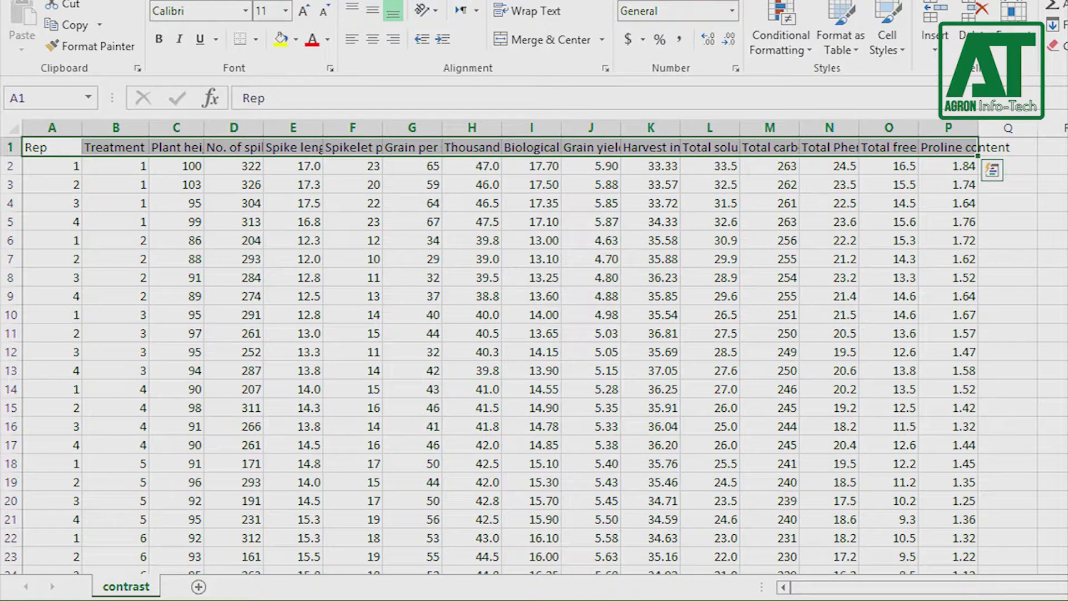
left_click(115, 148)
left_click_drag(176, 147, 948, 147)
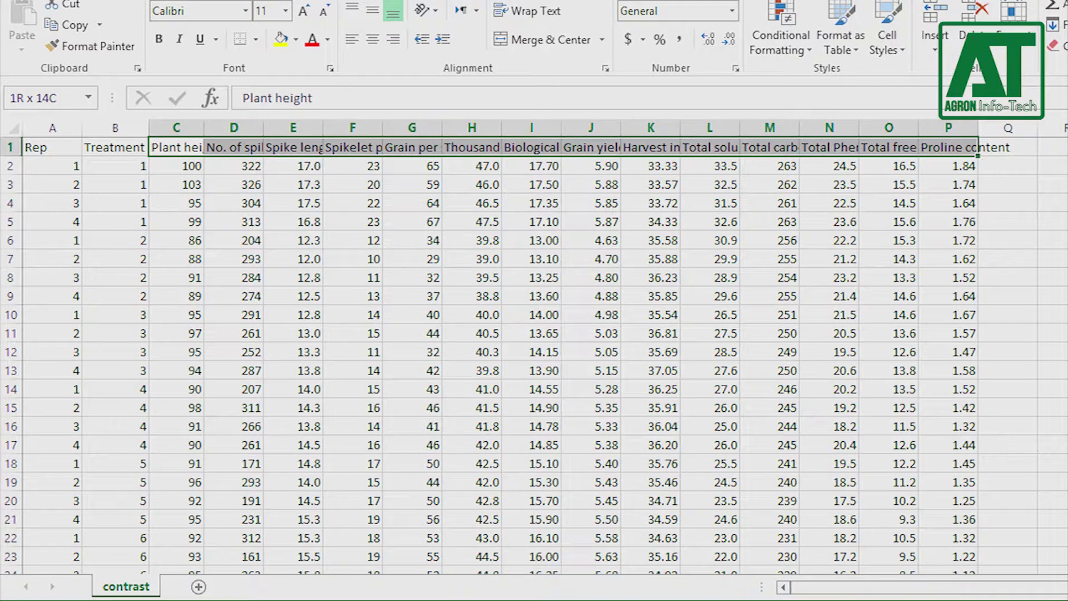
key("ctrl+shift+Down")
key("ctrl+c")
Paste the copied columns starting at cell Q1, then return to the top of the sheet
key("ctrl+Right")
key("Right")
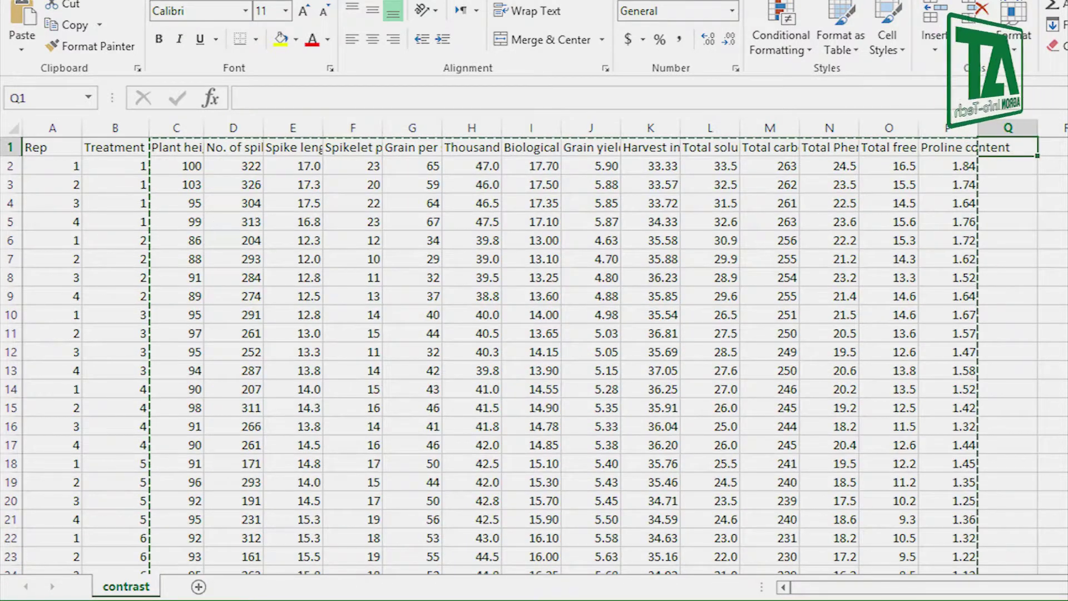
key("ctrl+v")
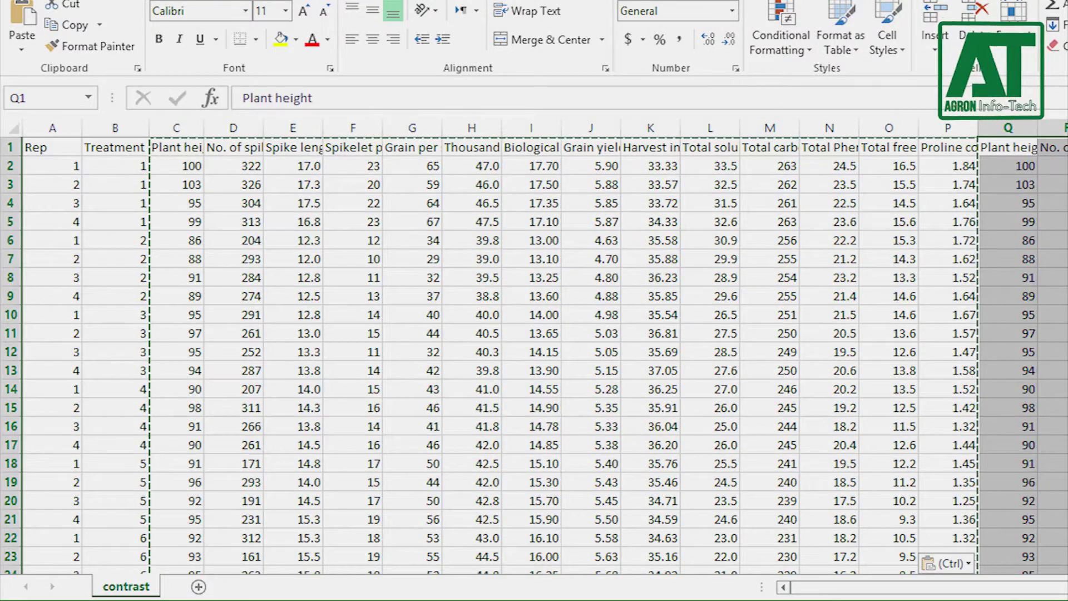
key("ctrl+Home")
key("ctrl+shift+Right")
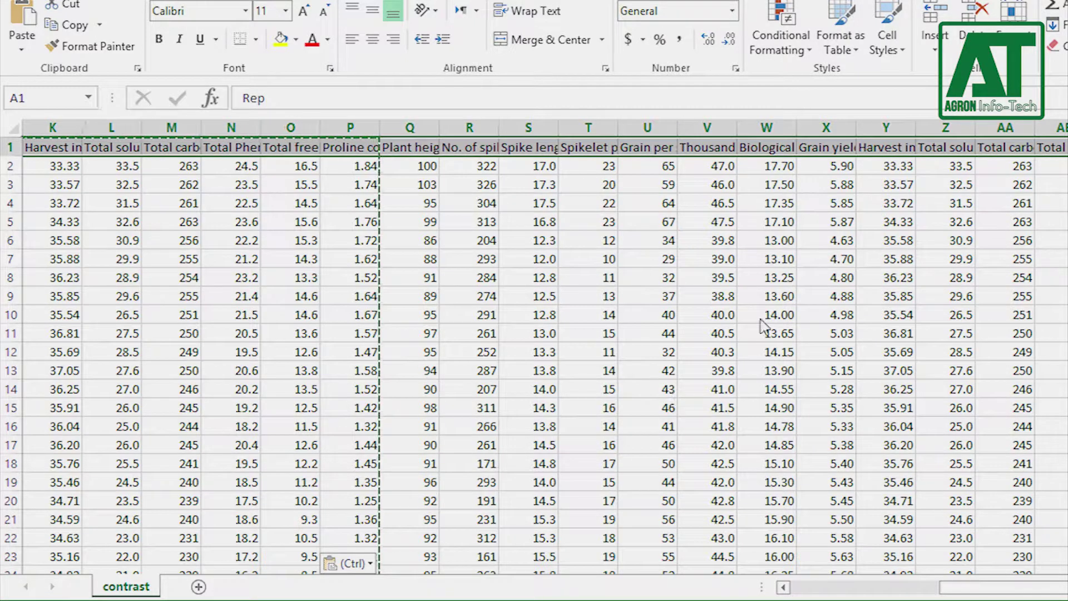
key("ctrl+BackSpace")
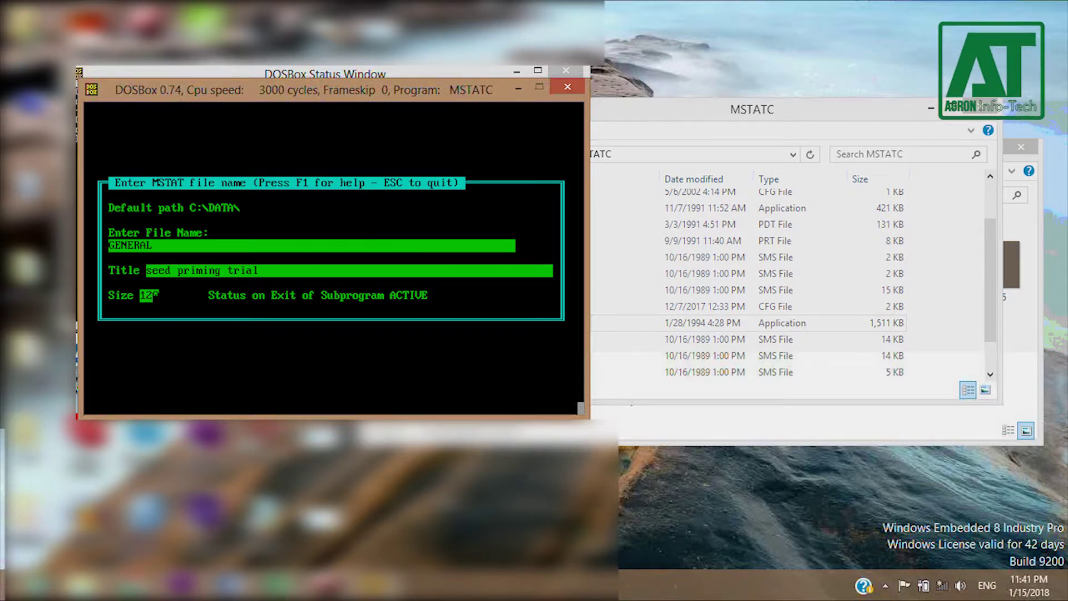
Confirm GENERAL, launch SEDIT (41) and begin defining new variables
key("Return")
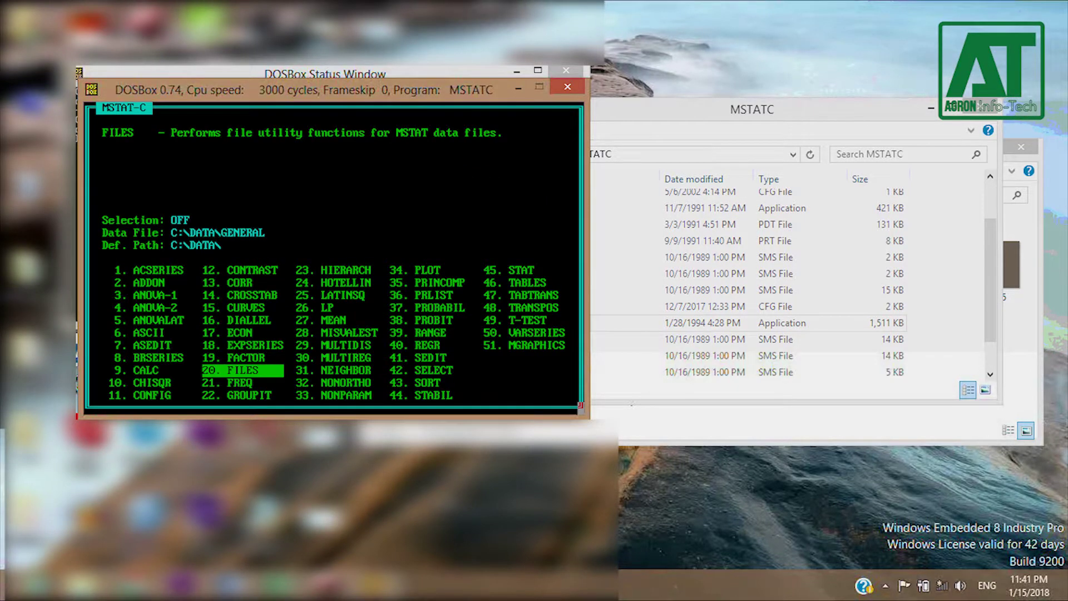
type("41. SEDIT")
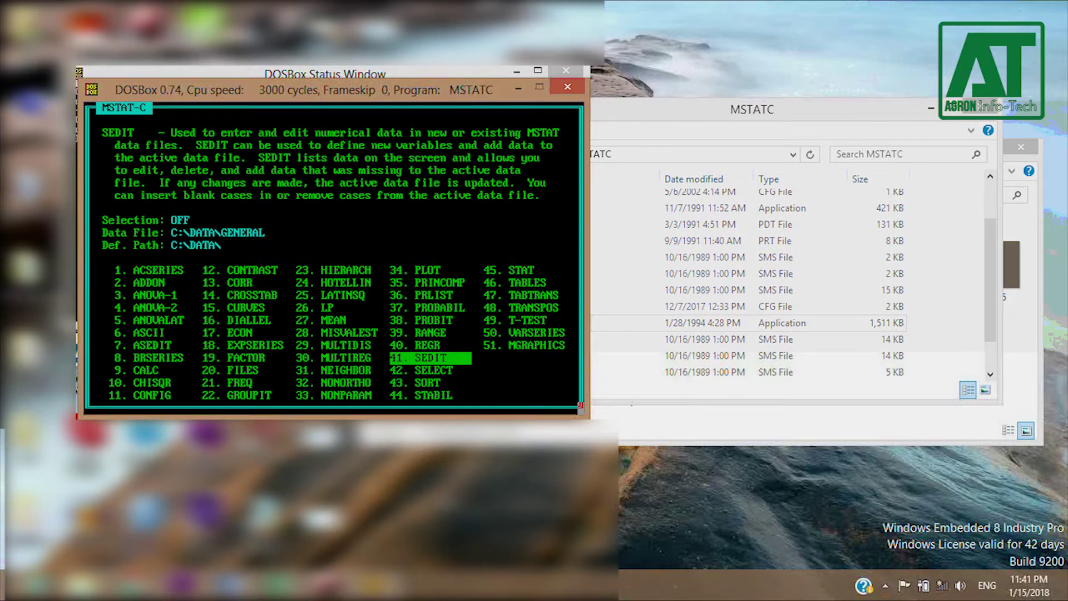
key("Return")
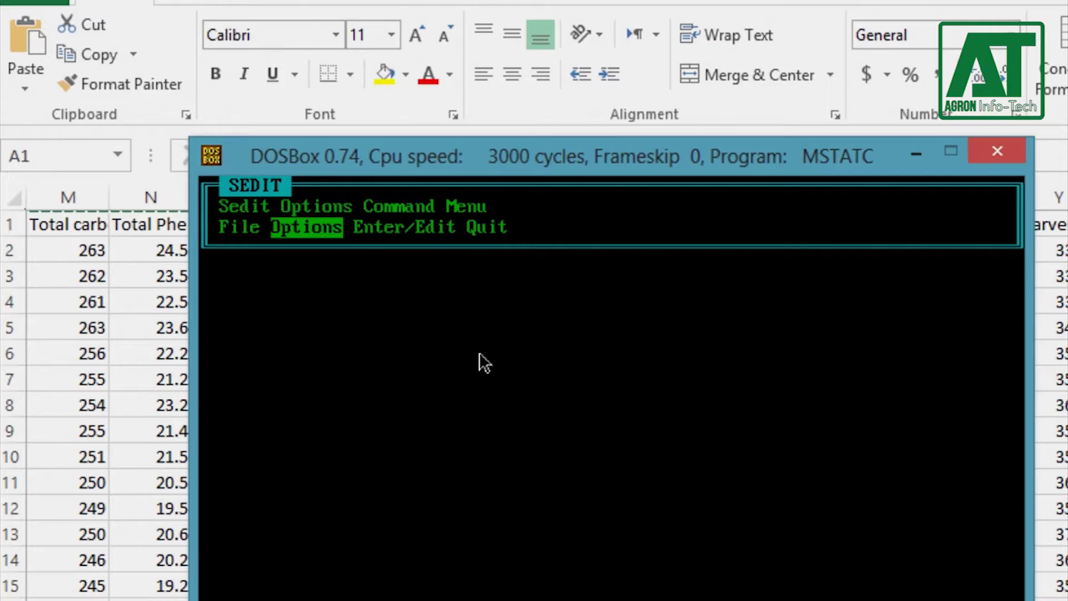
key("Return")
key("Right")
key("Right")
key("Return")
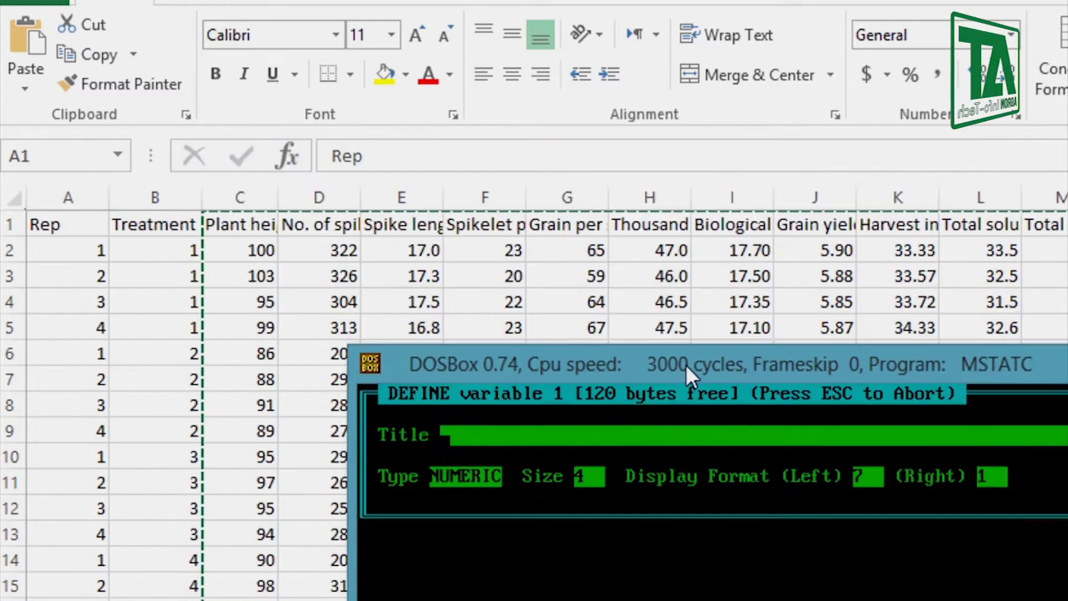
left_click_drag(685, 365, 549, 372)
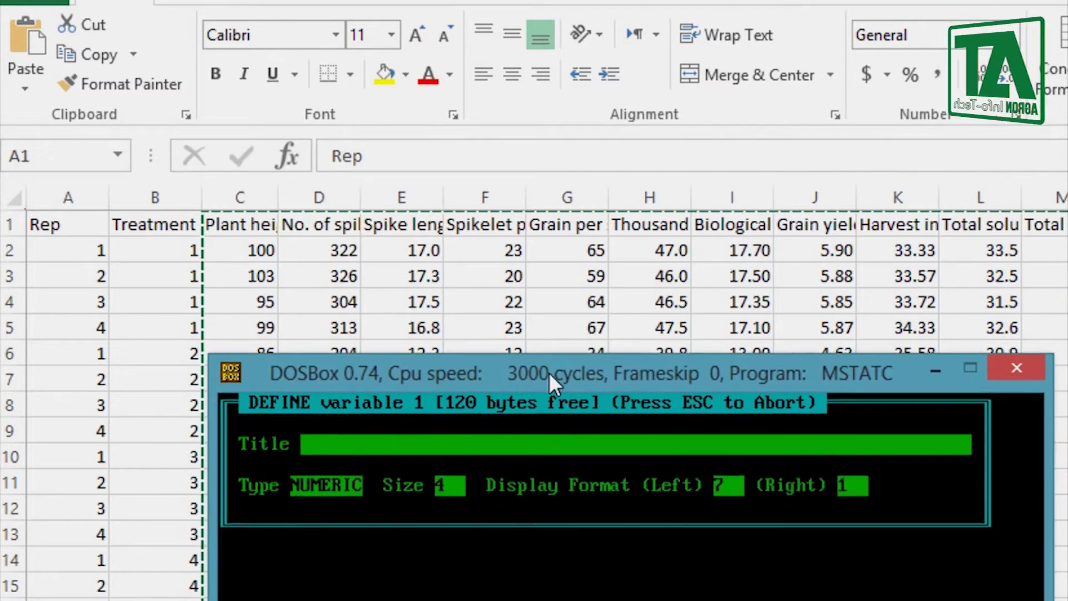
Define variables Rep, Treatment, Plant hei, No of spikelet and Spike length
type("Rep")
key("Return")
type("Treatment")
key("Return")
type("Plant hei")
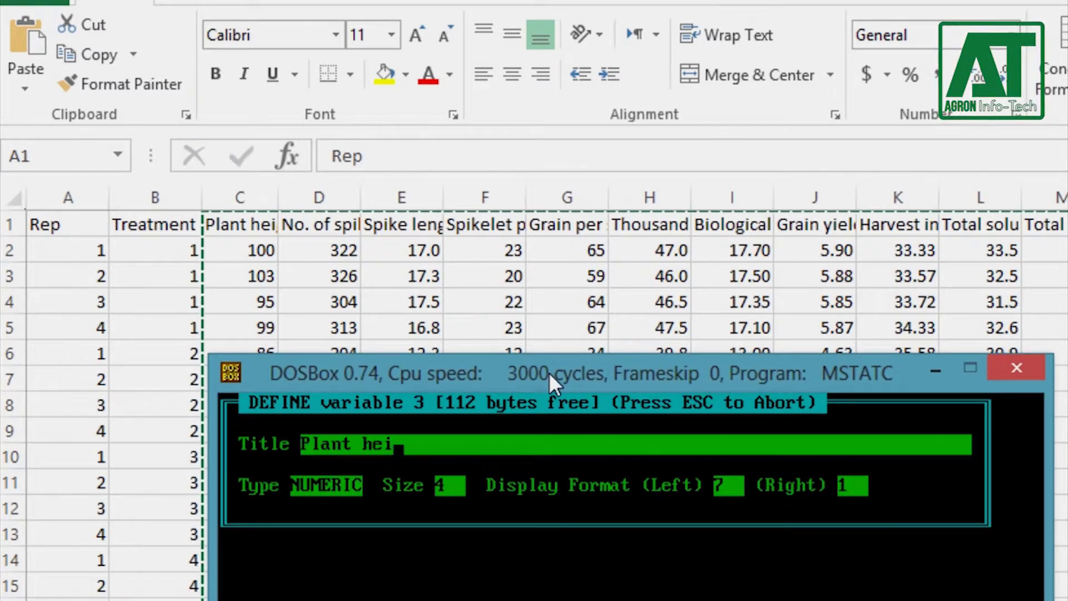
key("Return")
type("No of spikelet")
key("Return")
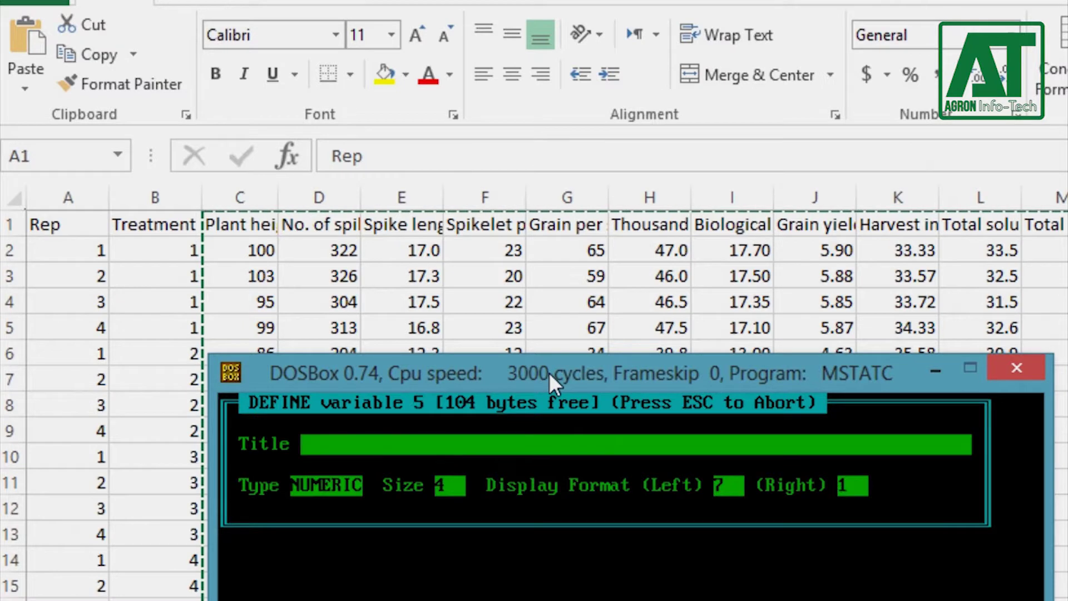
type("Spike length")
key("Return")
key("Return")
key("Return")
Define Spikelet per spike through Total free amino acids, setting formats as needed
type("Spikelet per spike")
key("Return")
key("Return")
key("Return")
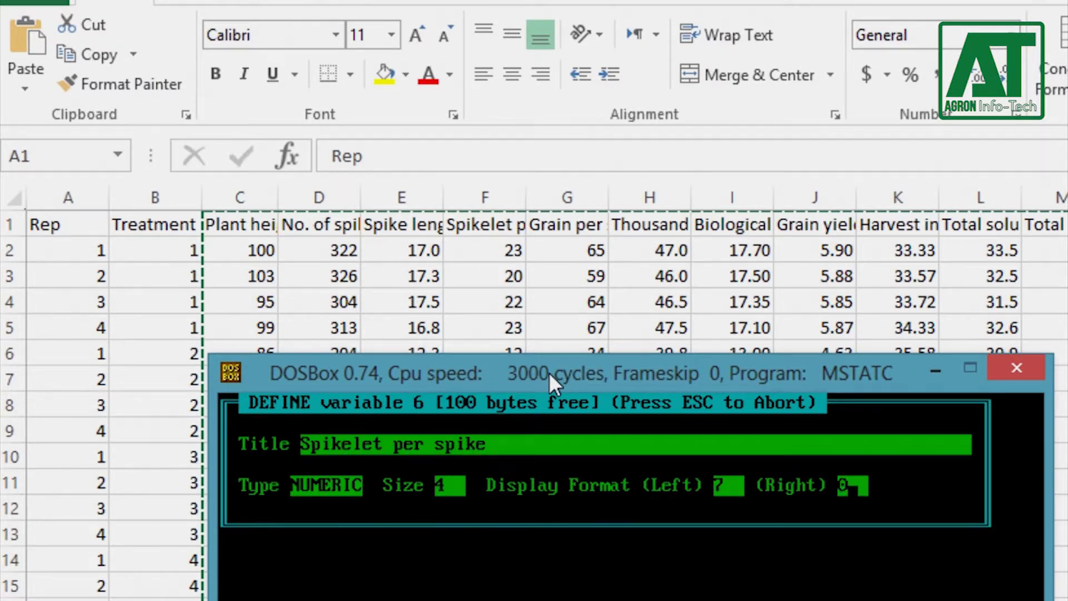
key("Return")
type("Grains per sp")
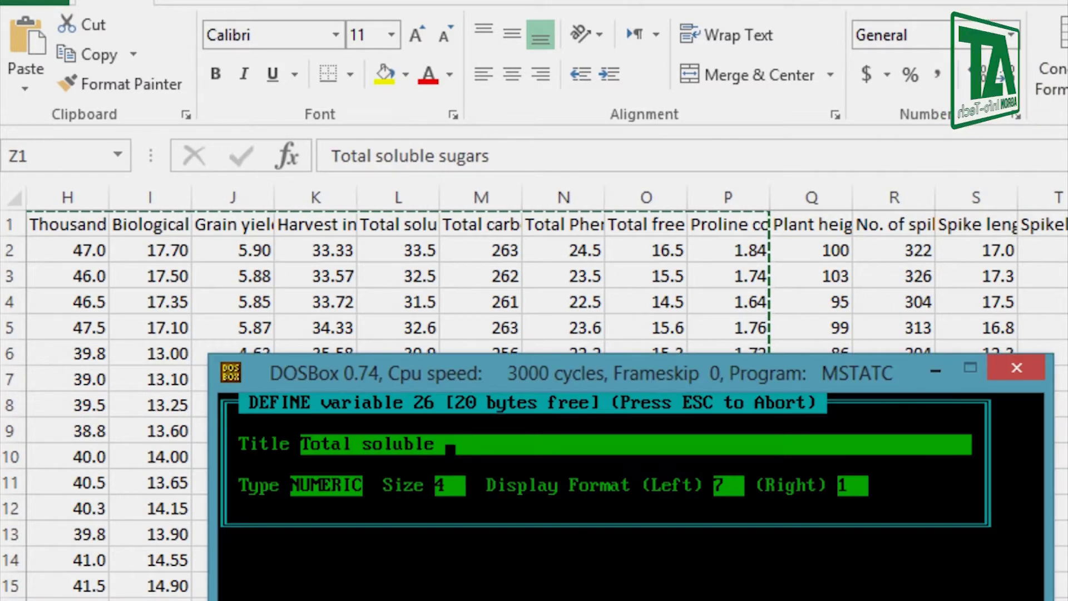
type("rates")
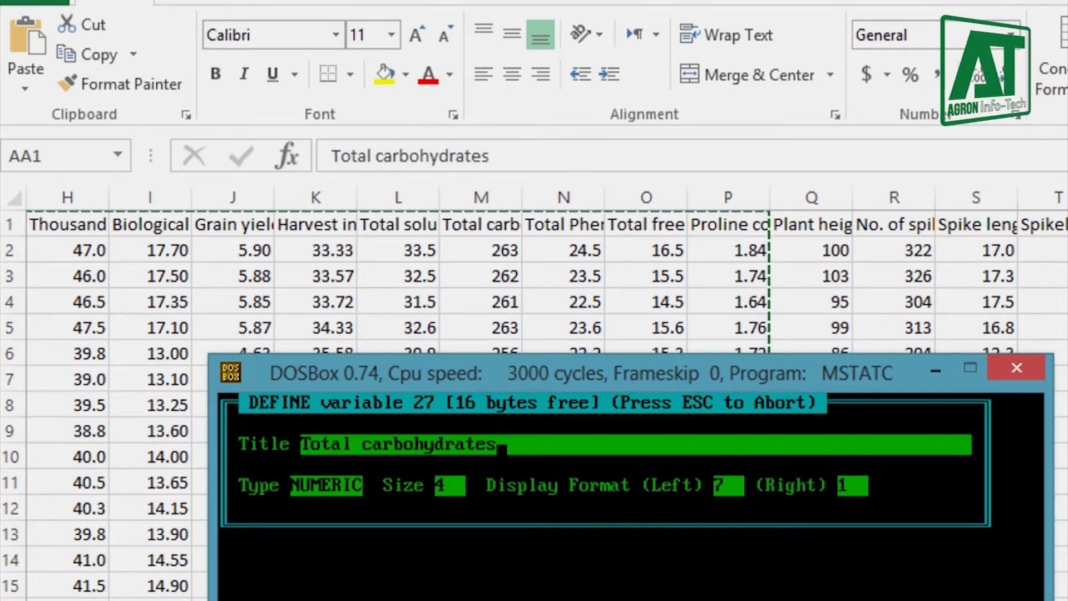
key("Return")
key("Return")
key("Return")
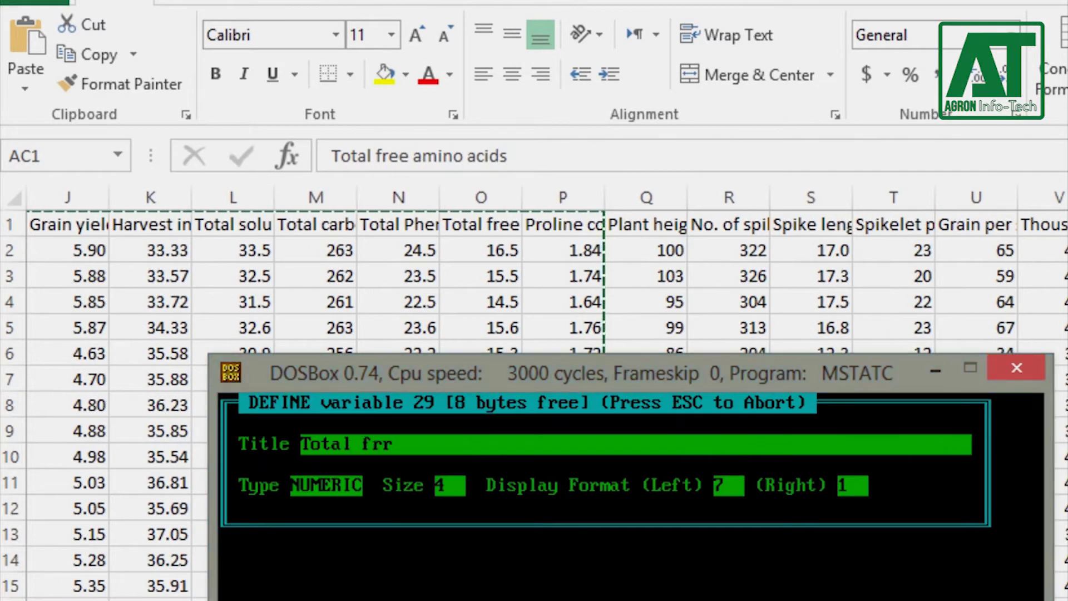
type("e amino acids")
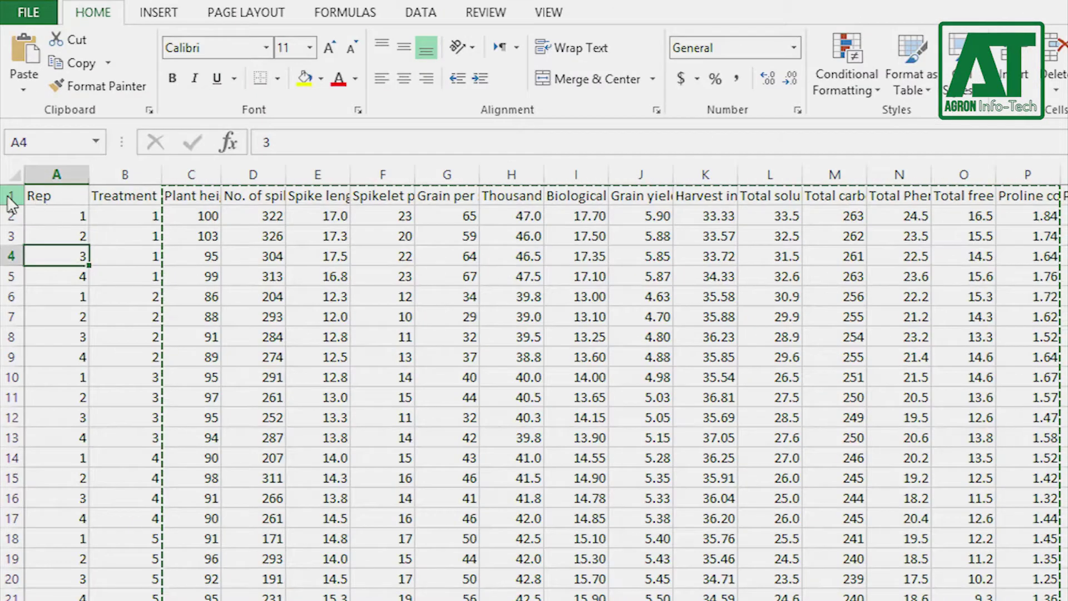
Delete the header row and start saving the sheet under the name 'general'
left_click(9, 195)
key("ctrl+minus")
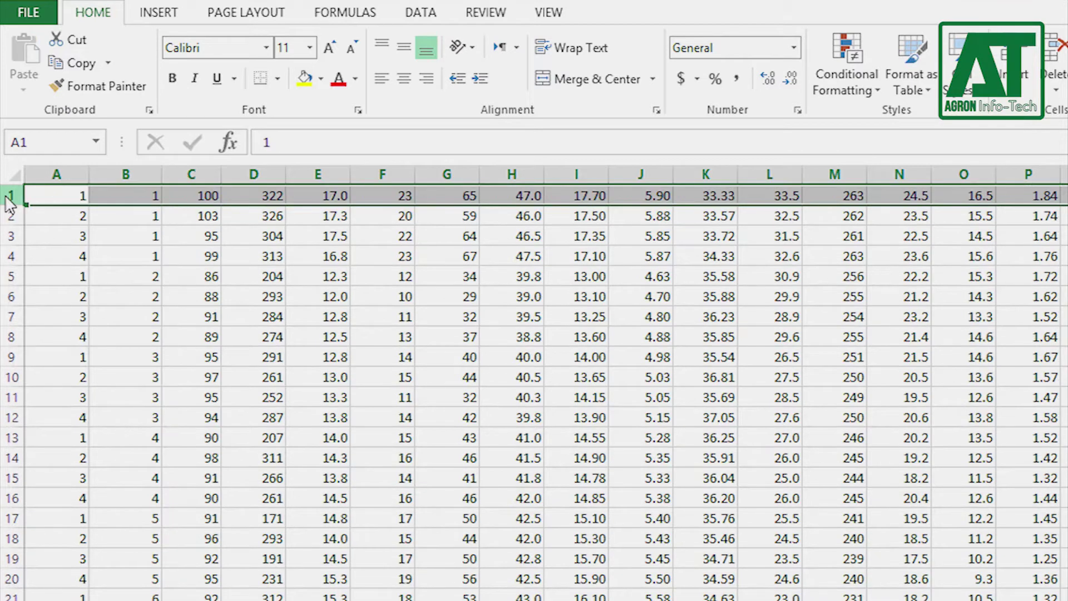
key("F12")
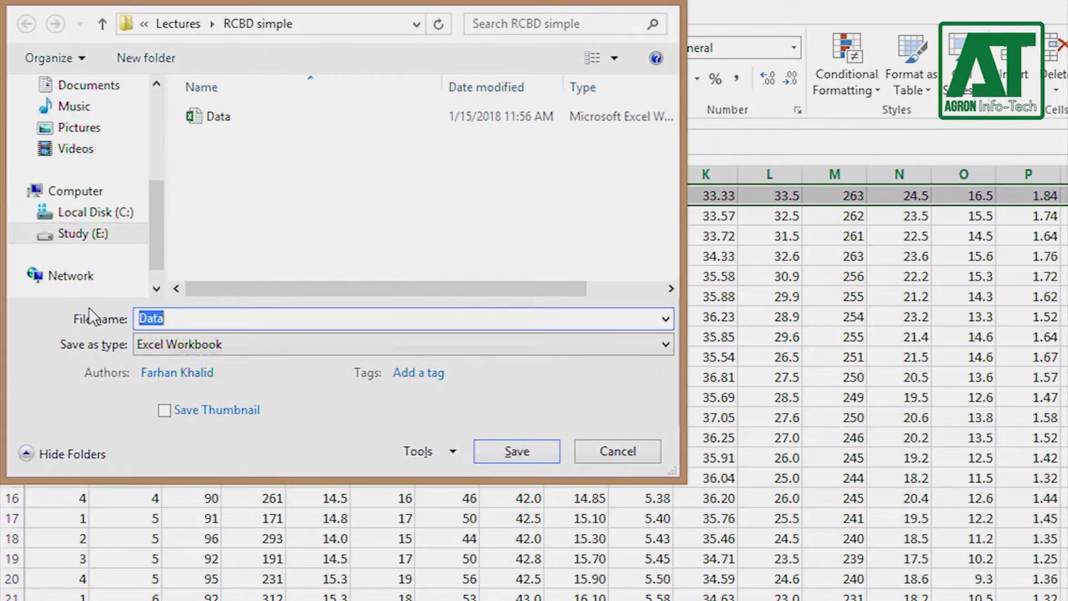
type("general")
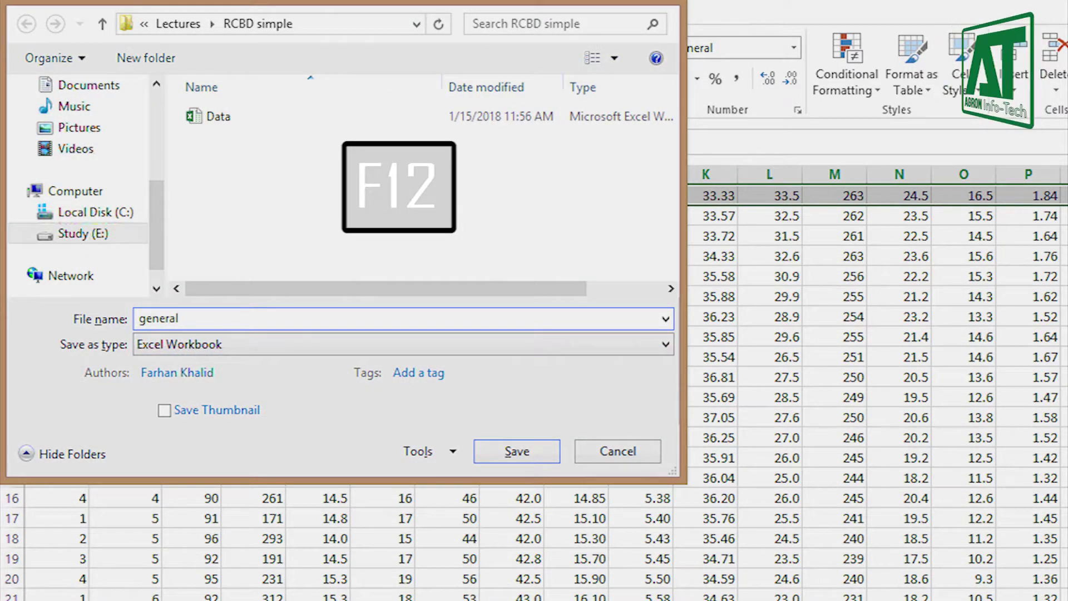
Save 'general' as CSV (Comma delimited) in C:\MSTATC\DATA, keeping the CSV format
left_click(105, 217)
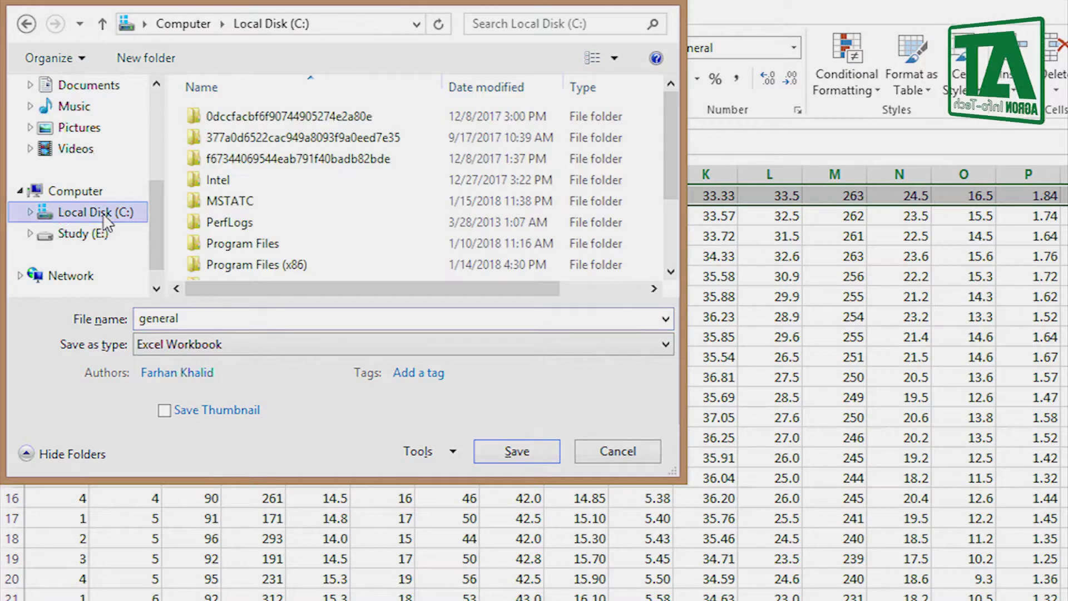
double_click(256, 203)
double_click(242, 124)
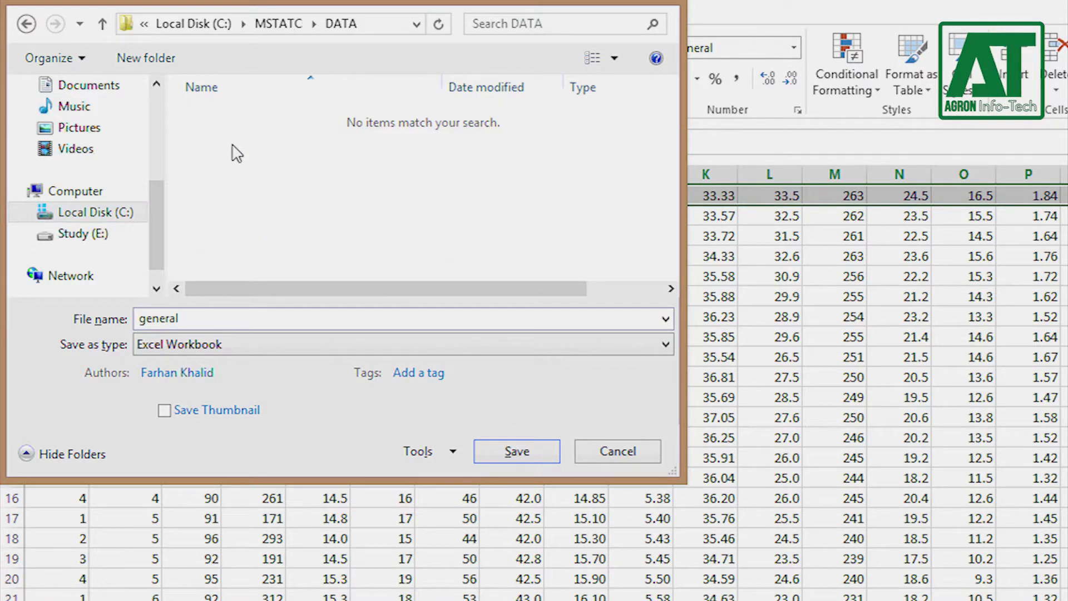
left_click(245, 345)
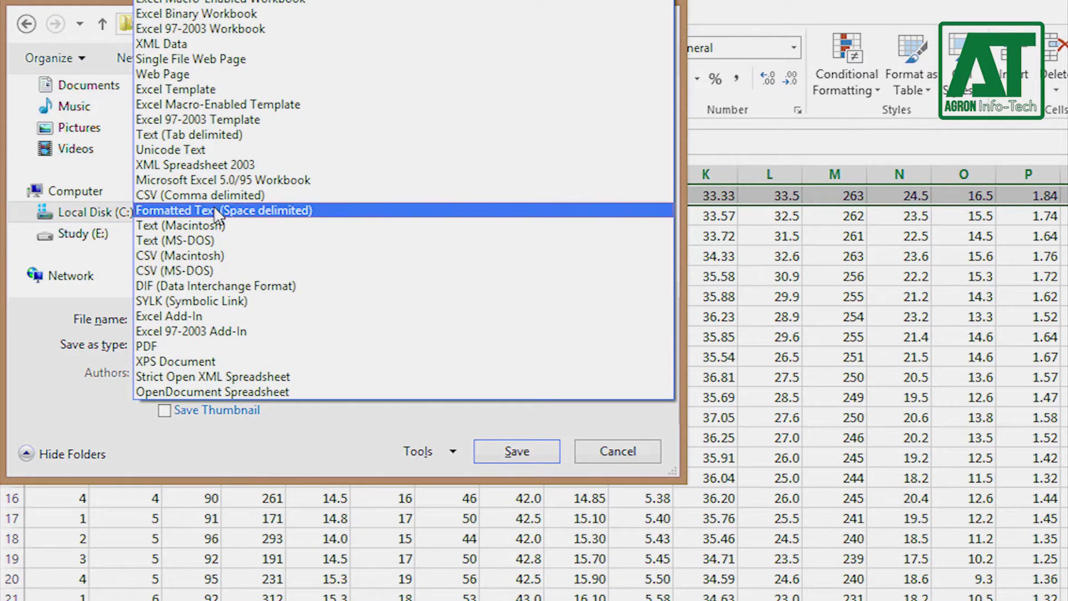
left_click(214, 199)
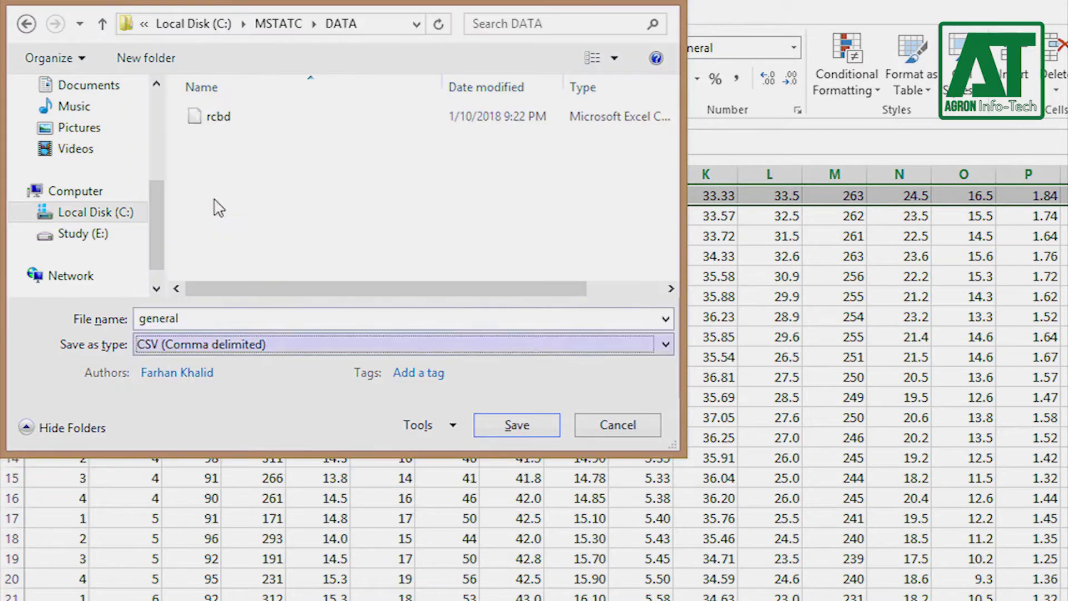
left_click(492, 426)
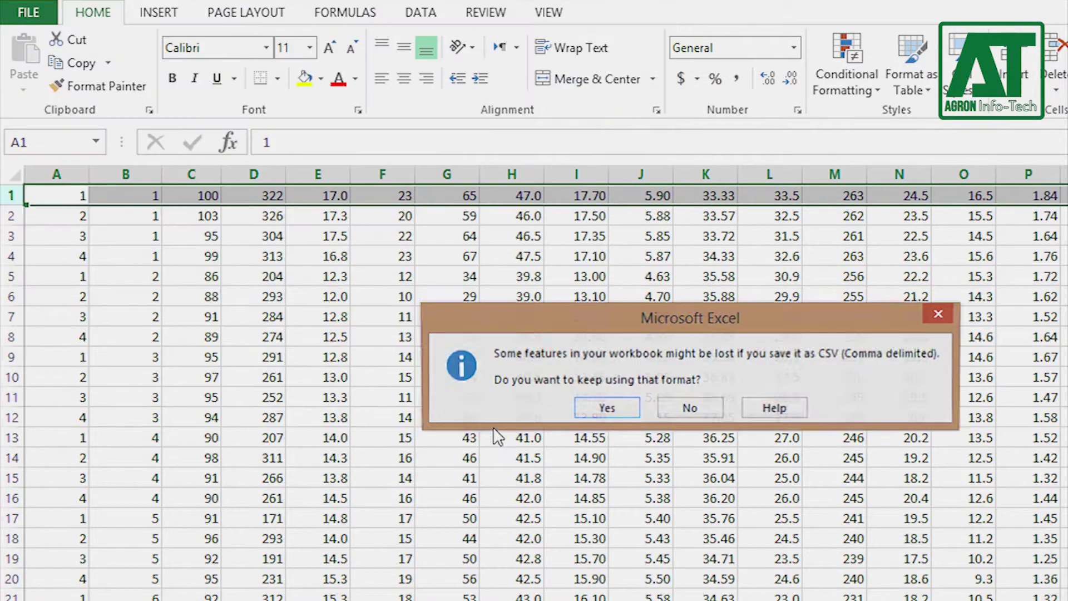
left_click(615, 409)
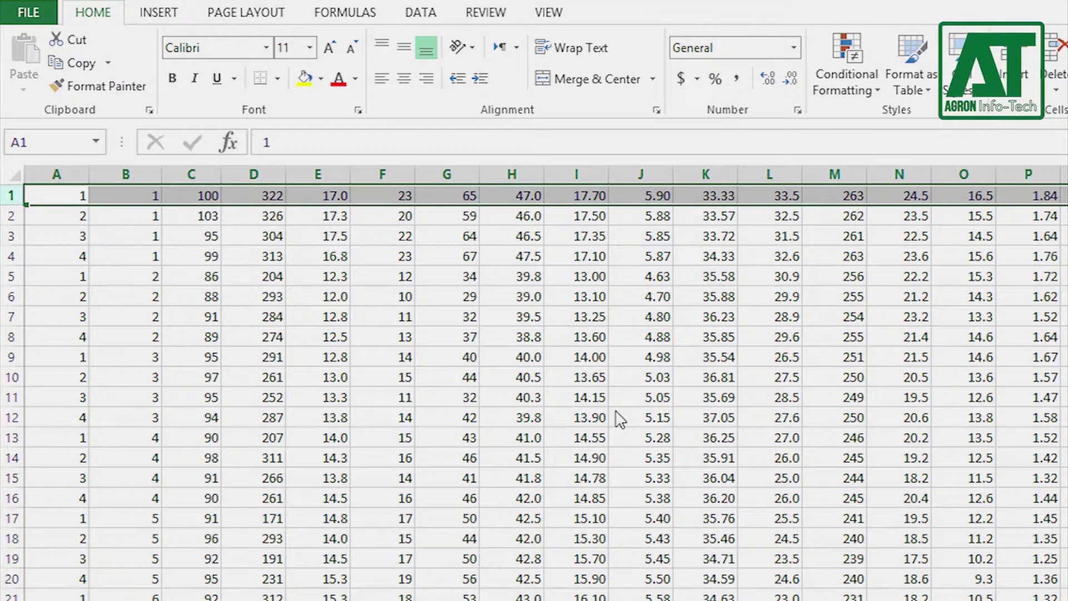
Use the ASCII utility to convert GENERAL.CSV into C:\DATA\GENERAL with all variables
left_click(584, 588)
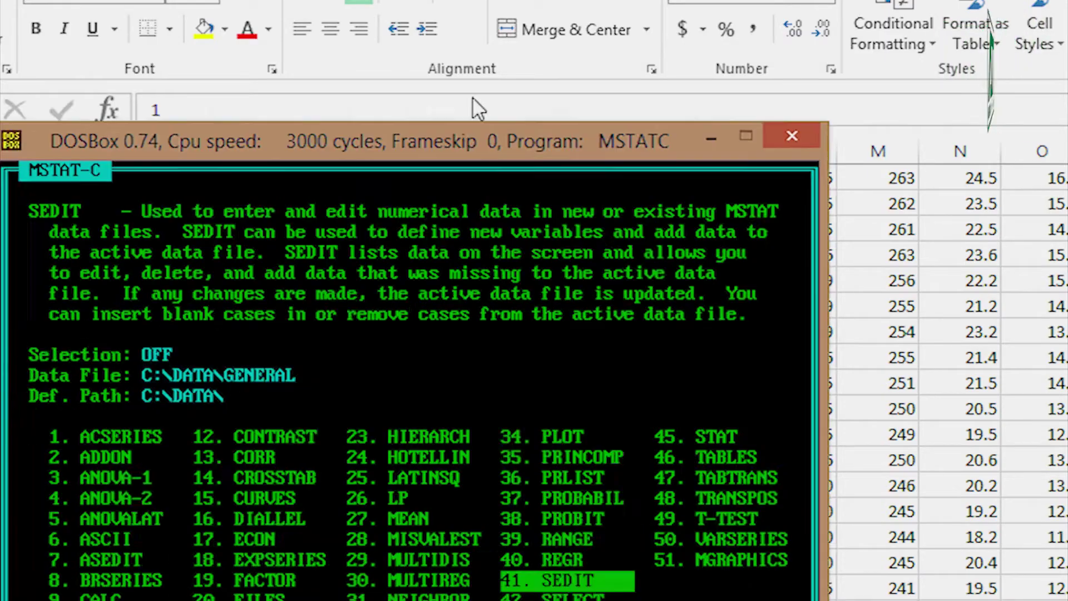
type("as")
key("Return")
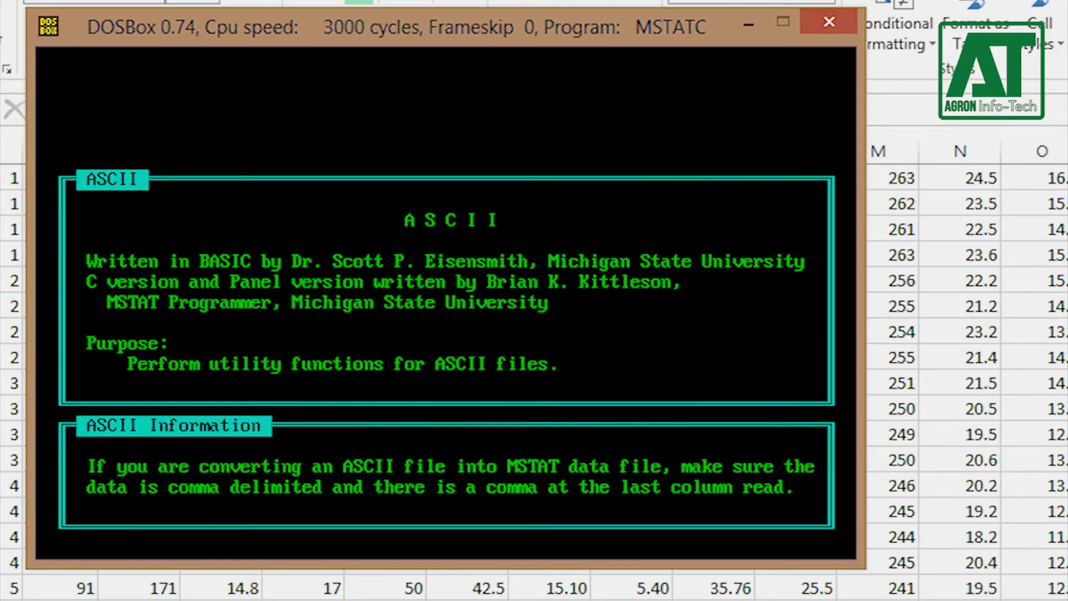
key("Down")
key("Return")
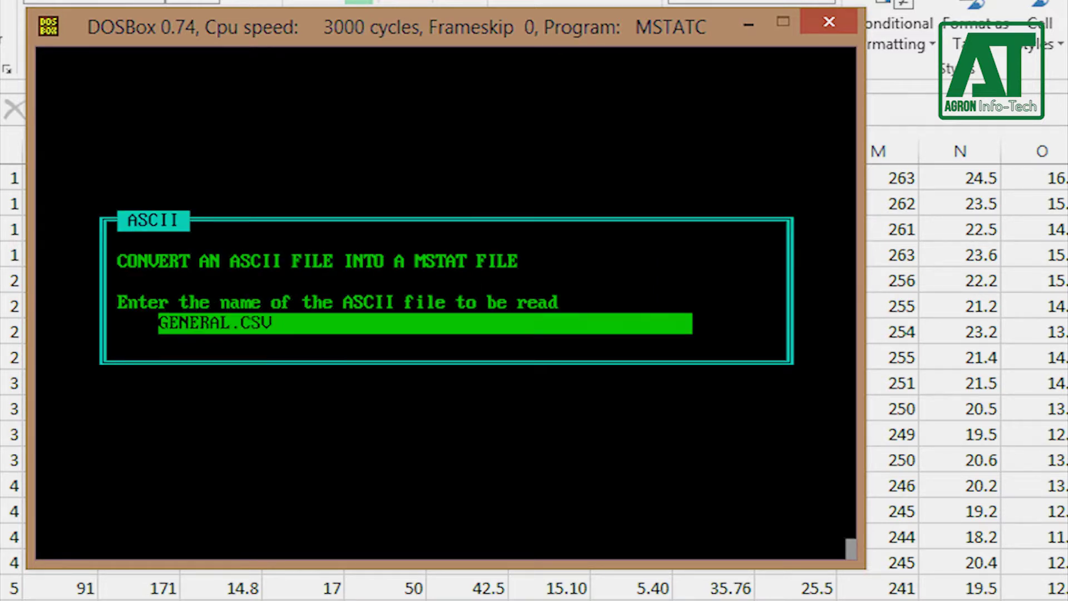
key("Return")
key("Return")
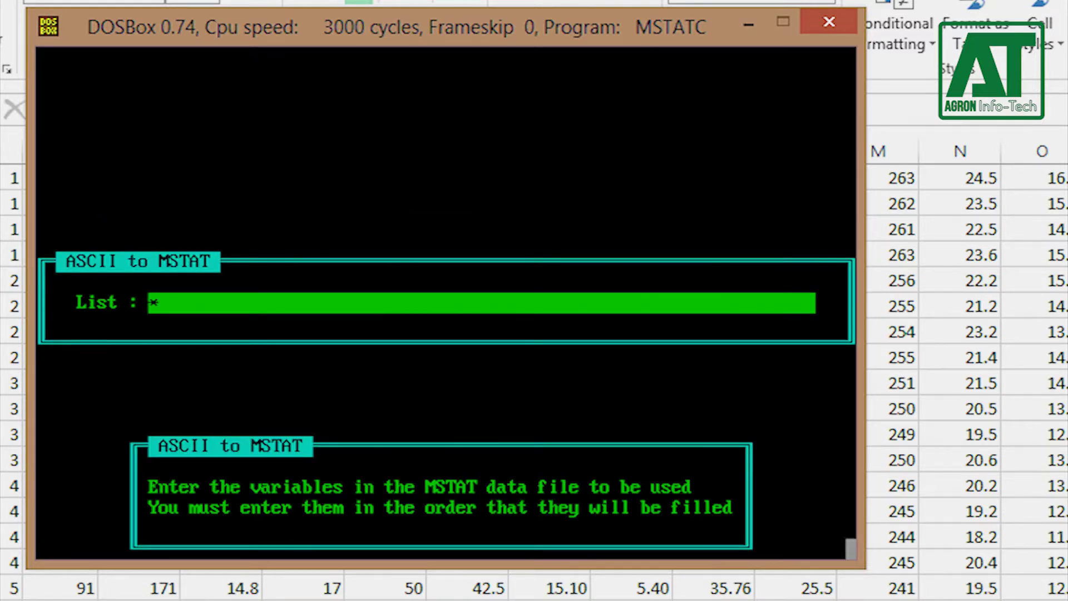
key("Return")
key("Return")
key("Return")
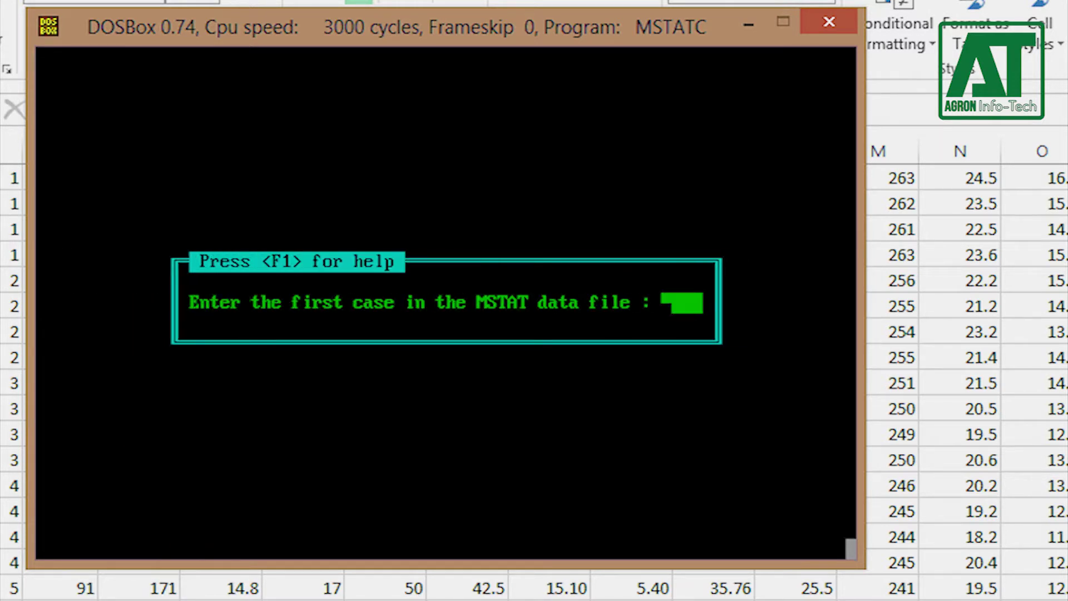
key("Return")
key("Return")
key("n")
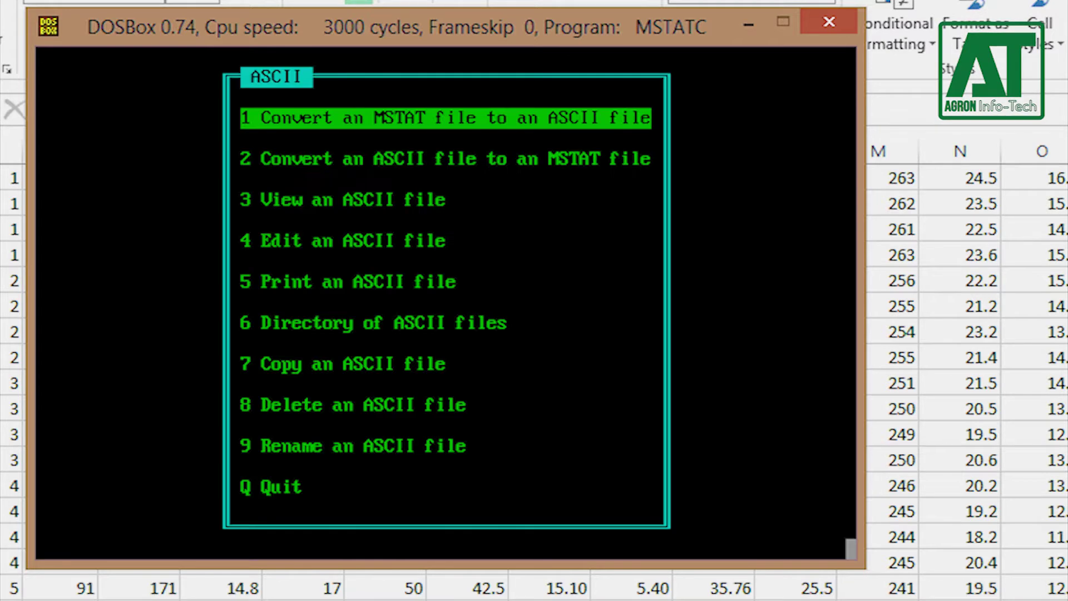
Quit ASCII and open the GENERAL data file in SEDIT (41) for screen editing
key("q")
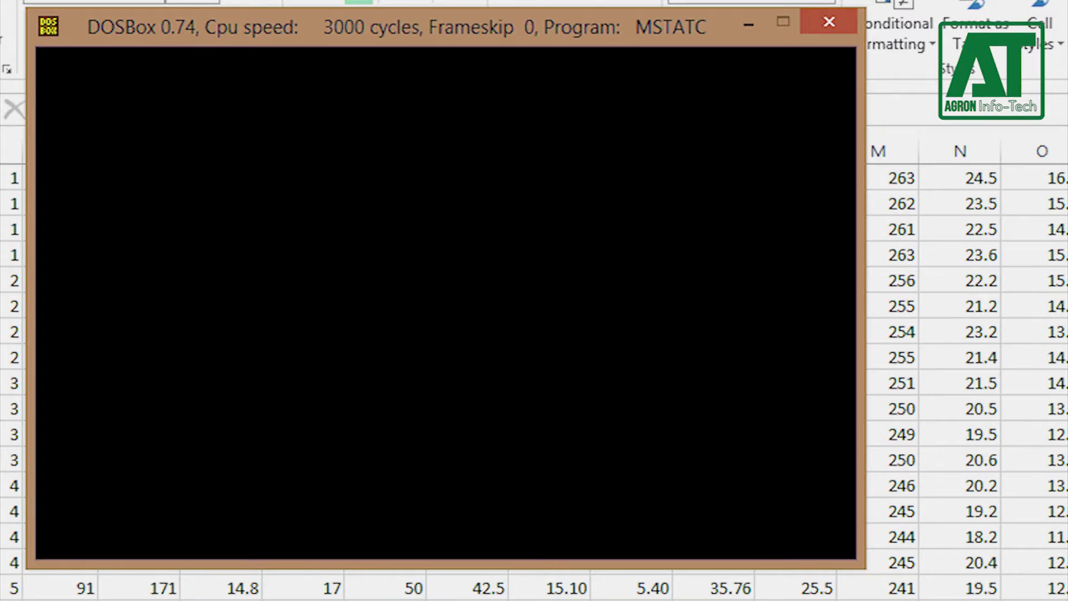
key("4")
key("1")
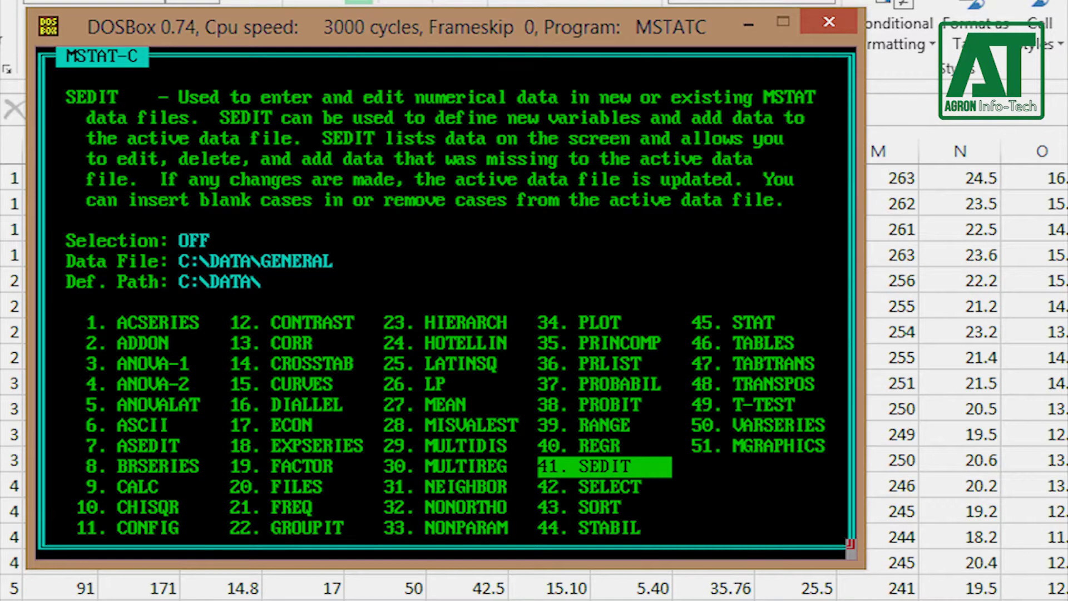
key("Return")
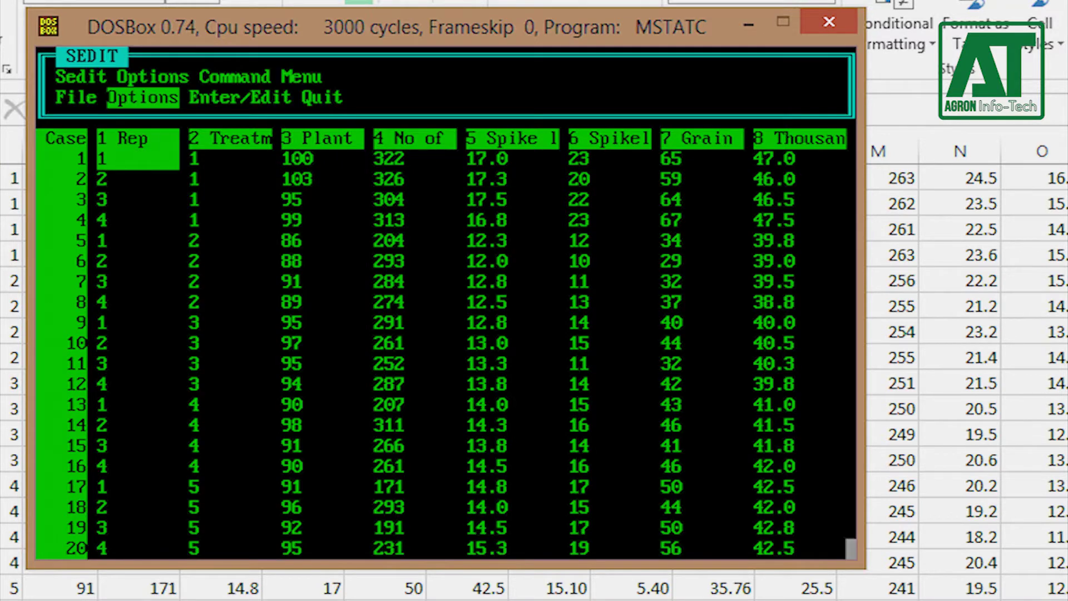
key("Right")
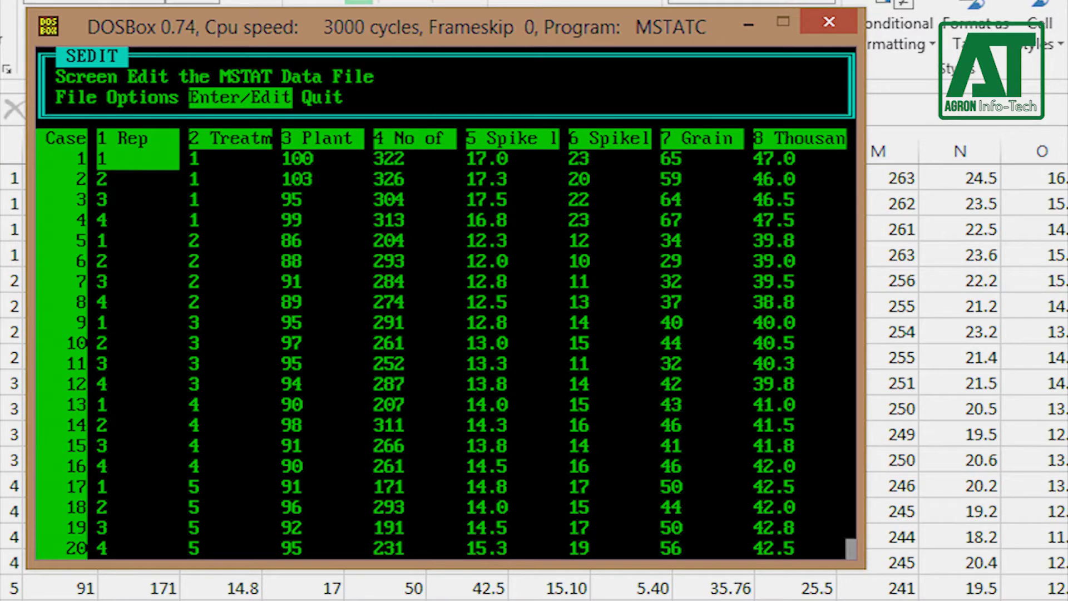
key("Return")
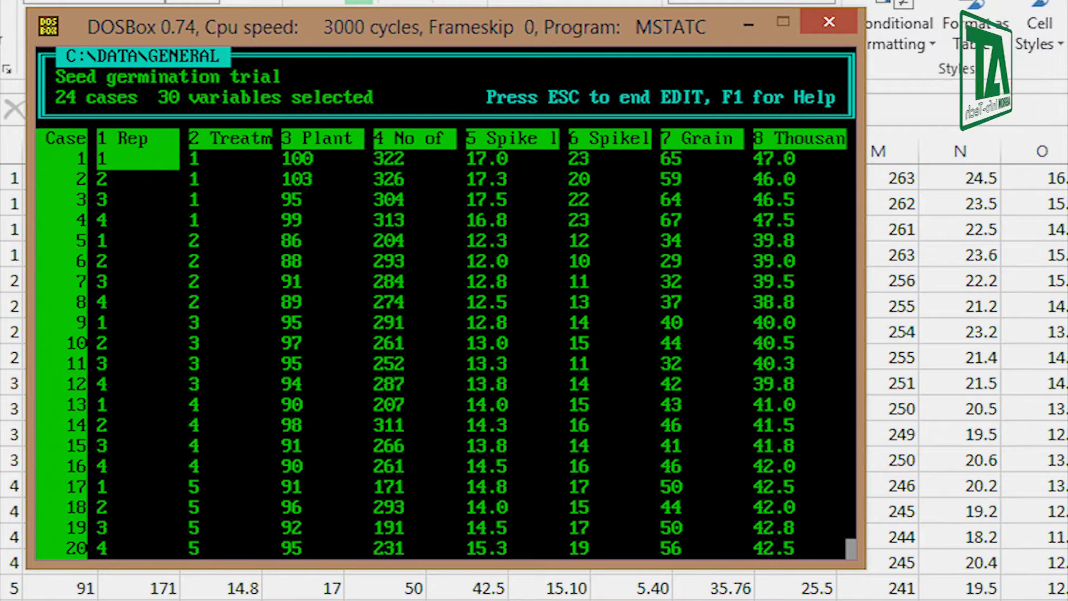
Scroll right through all 30 variable columns to check the data, then end editing
key("Right")
key("Right")
key("Right")
key("Right")
key("Right")
key("Right")
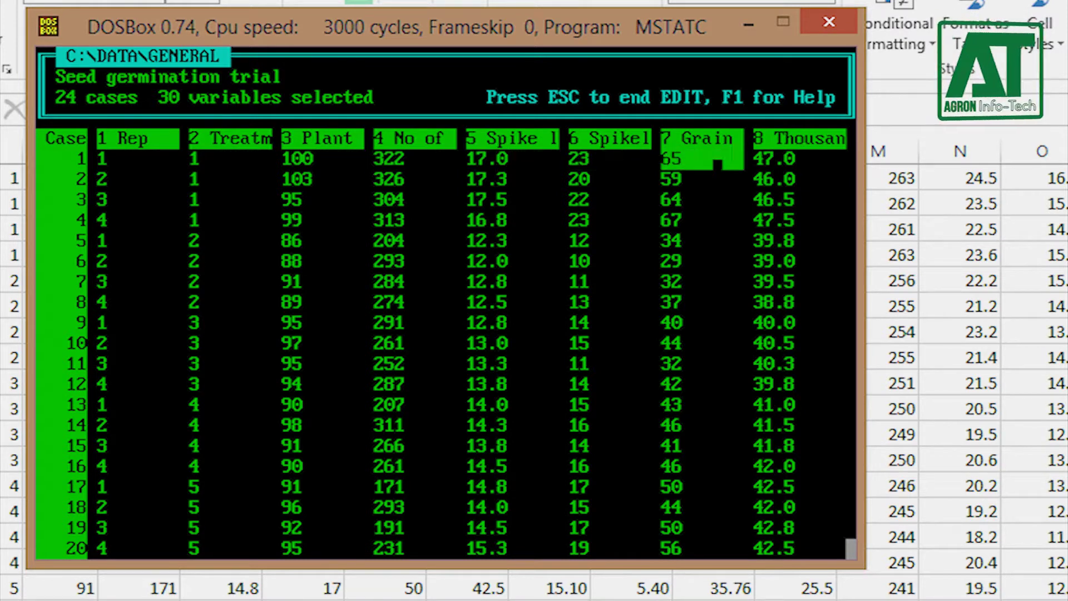
key("Right")
key("Right")
key("Right")
key("Right")
key("Right")
key("Right")
key("Right")
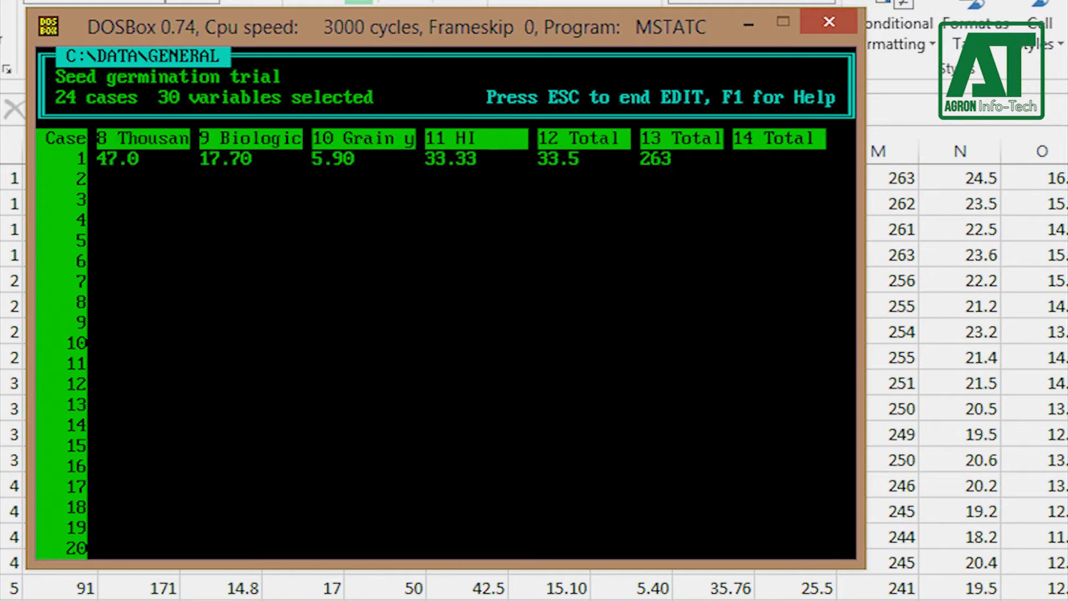
key("Right")
key("Right")
key("Right")
key("Right")
key("Right")
key("Right")
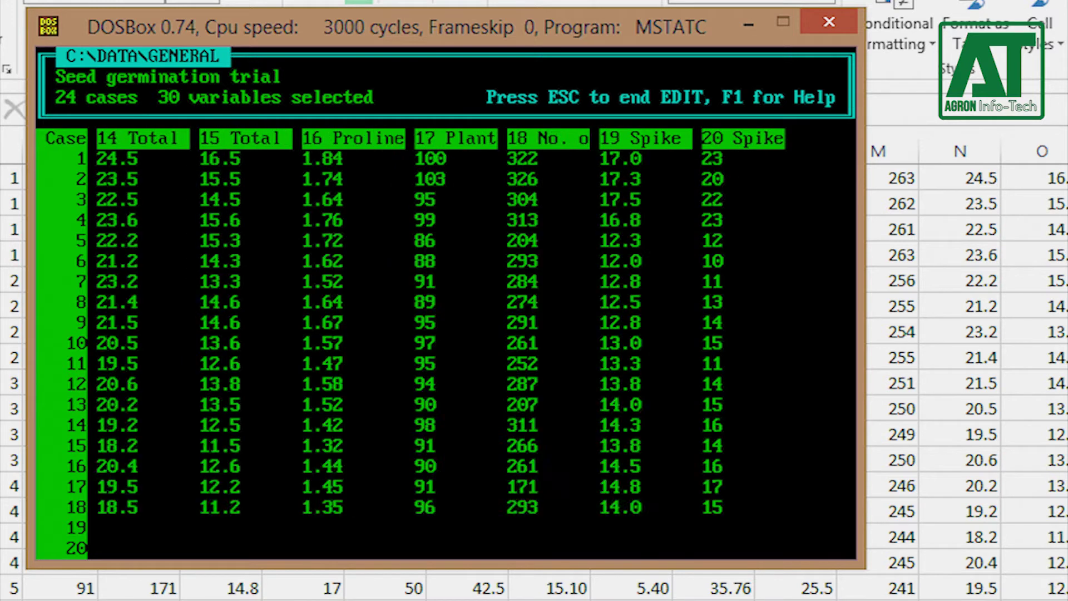
key("Right")
key("Right")
key("Right")
key("Right")
key("Right")
key("Right")
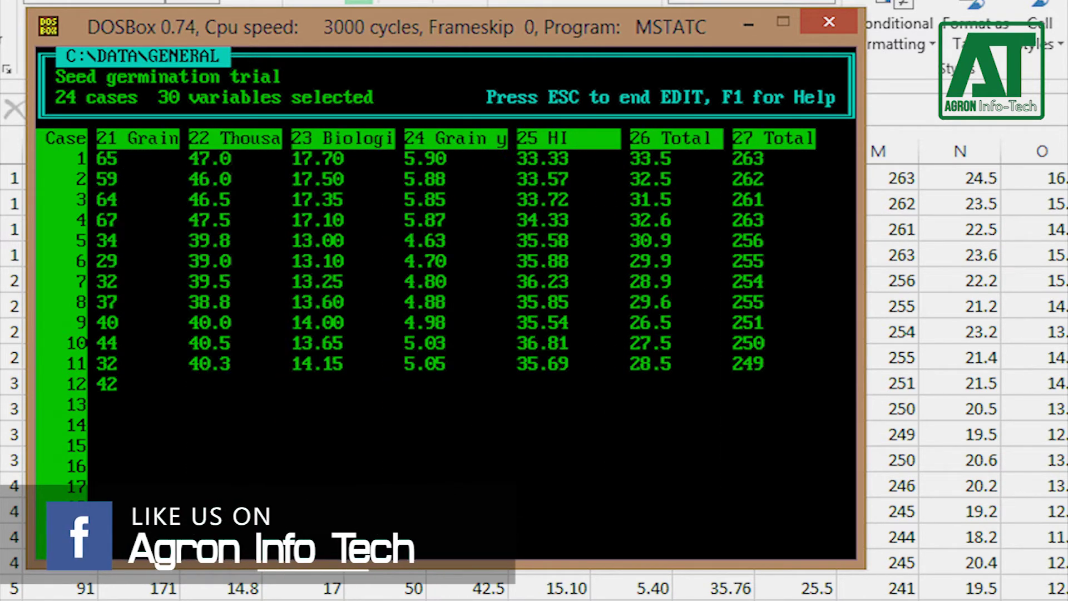
key("Right")
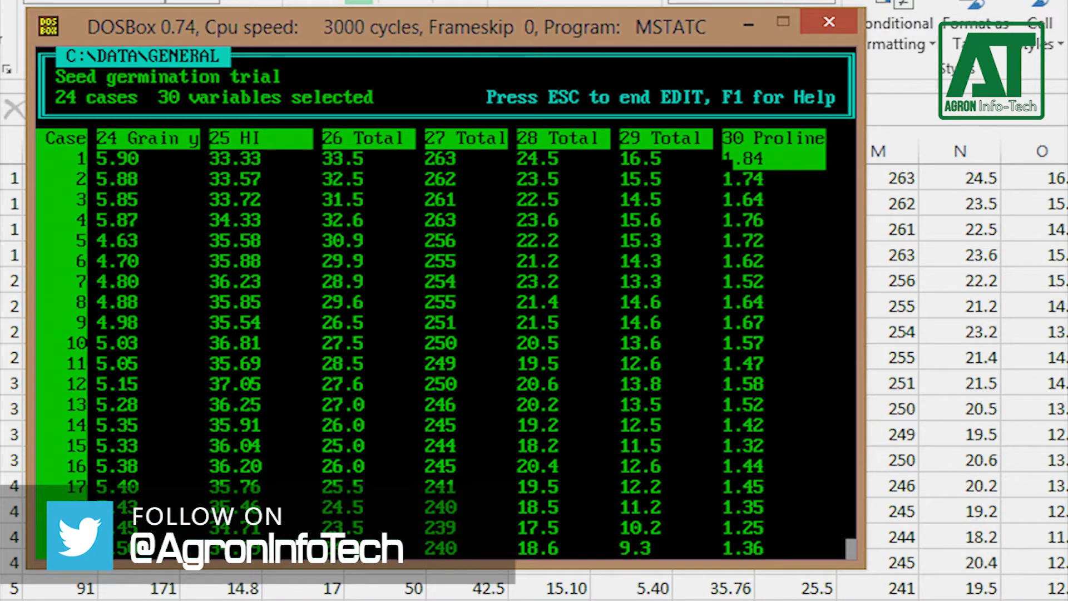
key("Escape")
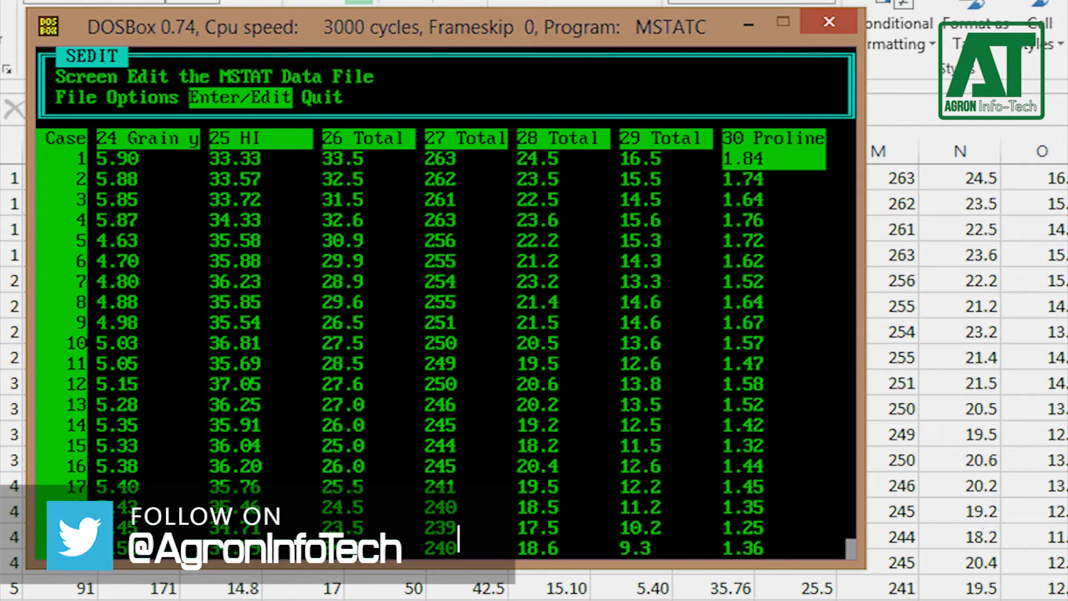